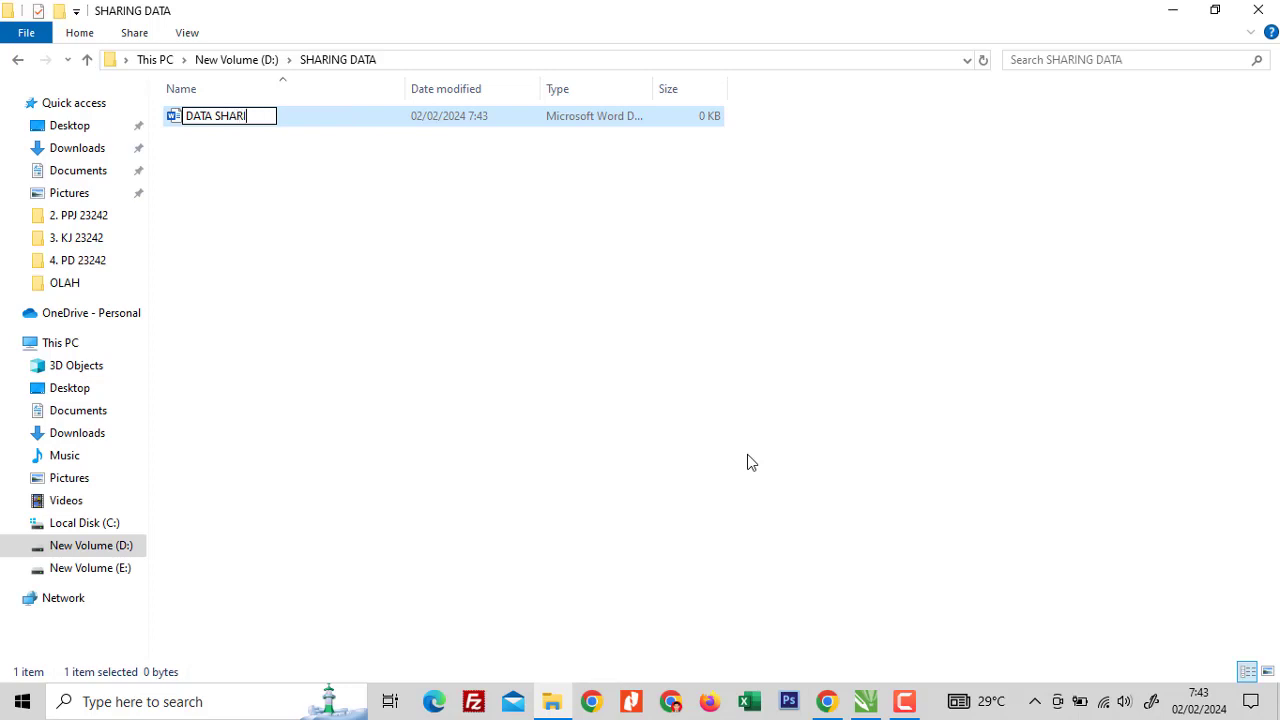
- Finish naming the new Word document DATA SHARING, check it in the SHARING DATA folder, and return to the D: drive
key("Return")
key("BackSpace")
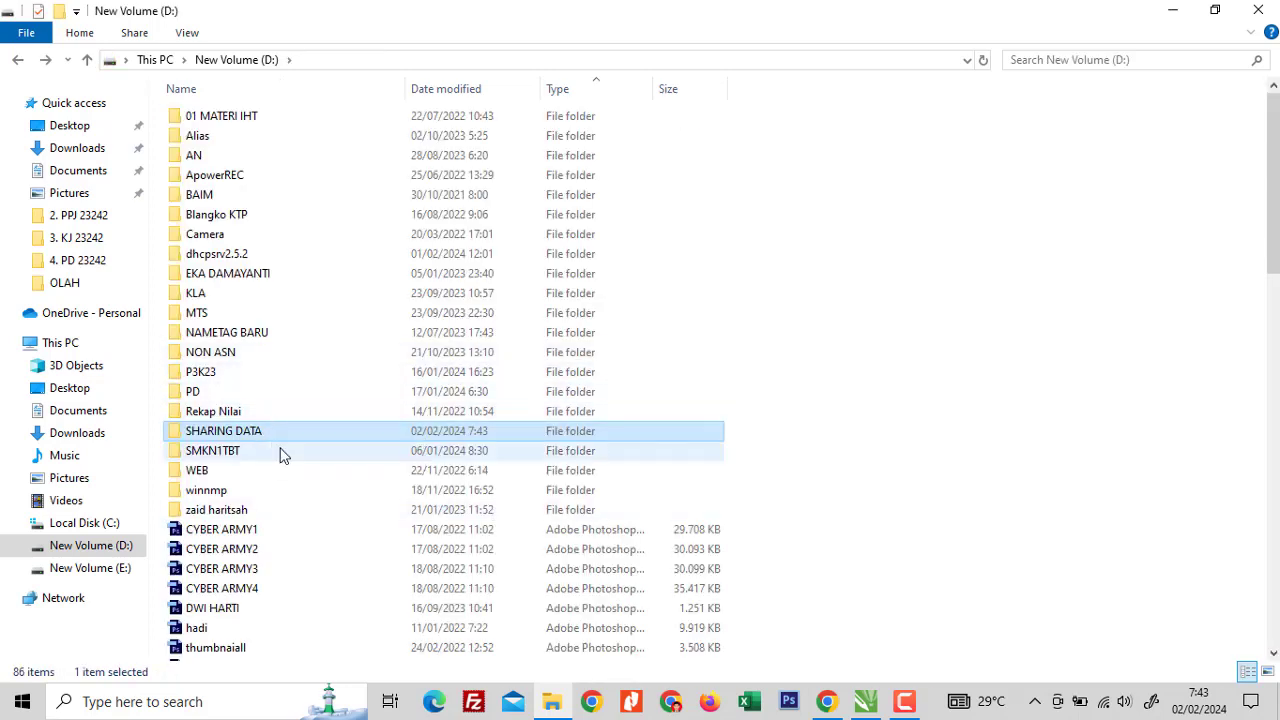
double_click(240, 432)
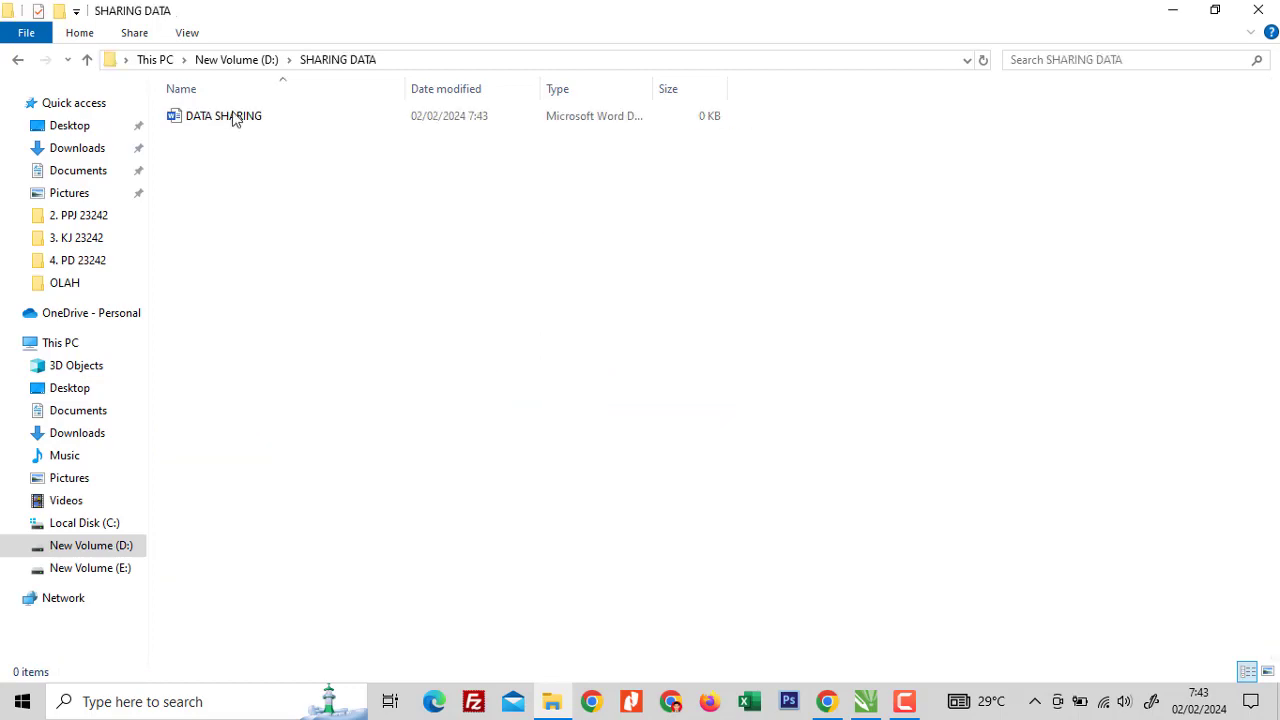
left_click(18, 62)
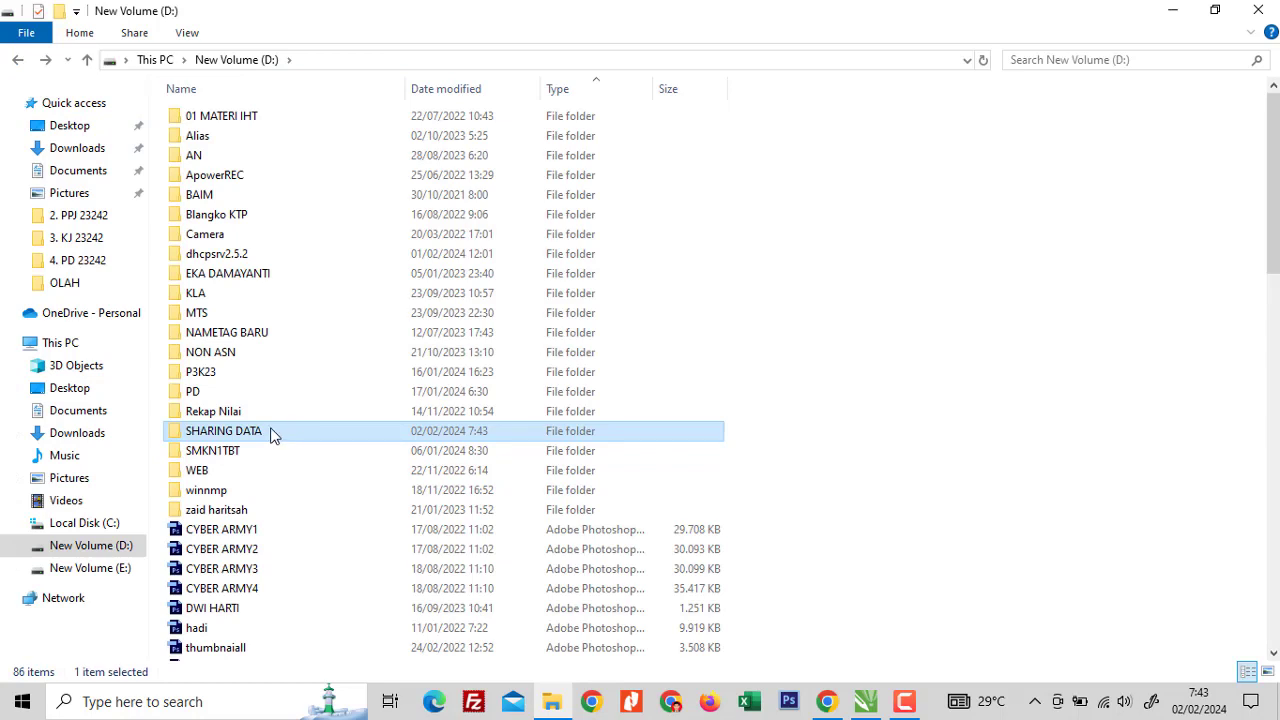
- Open network access for specific people on the SHARING DATA folder and add Everyone to the people to share with
right_click(271, 434)
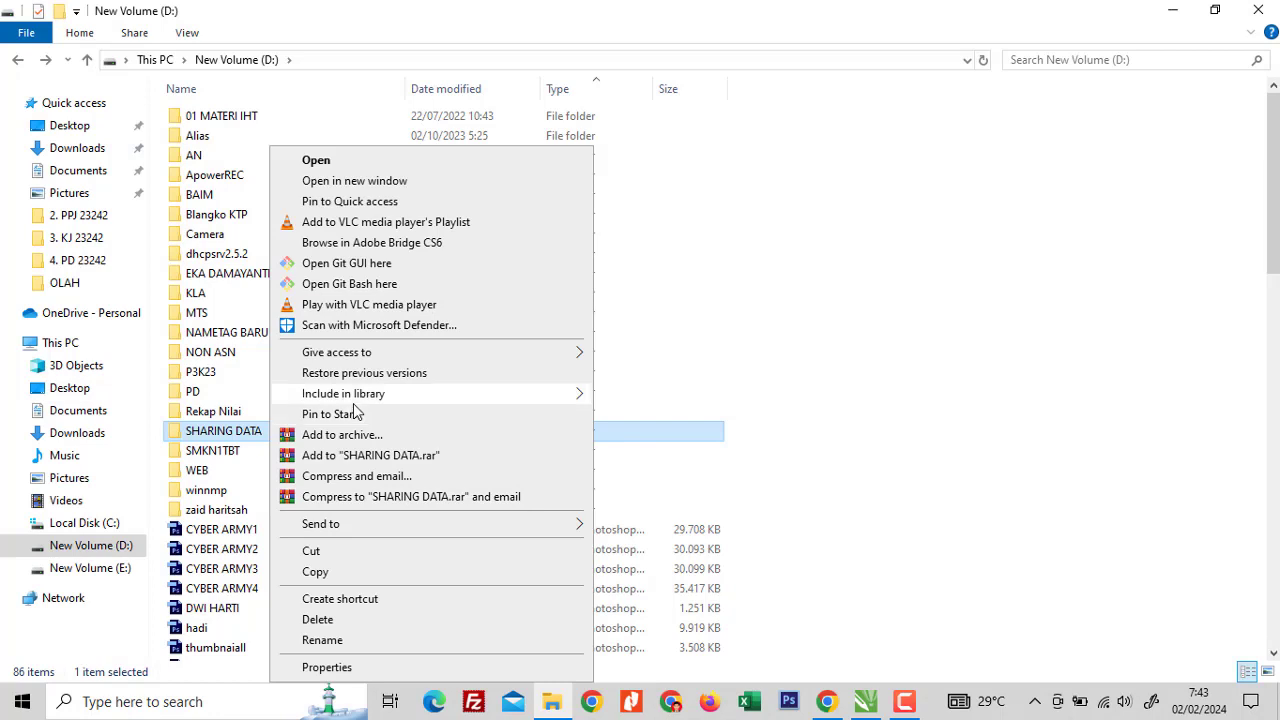
mouse_move(359, 399)
mouse_move(498, 363)
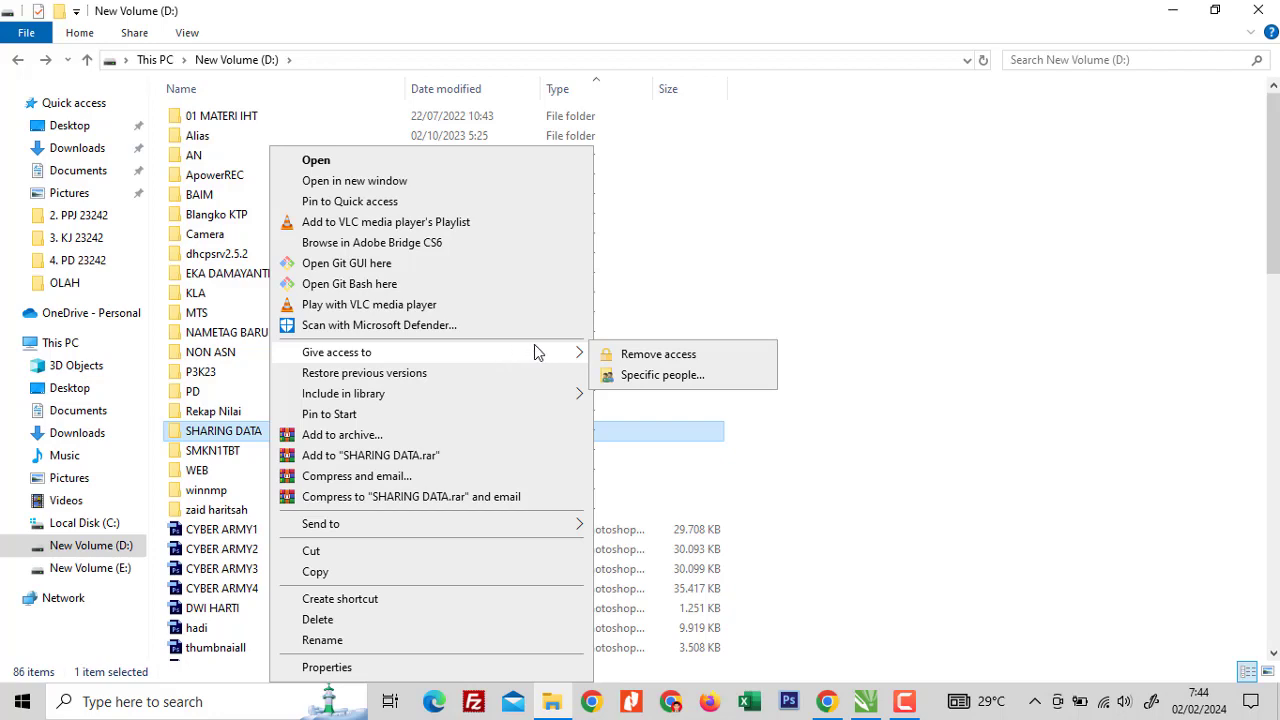
left_click(662, 376)
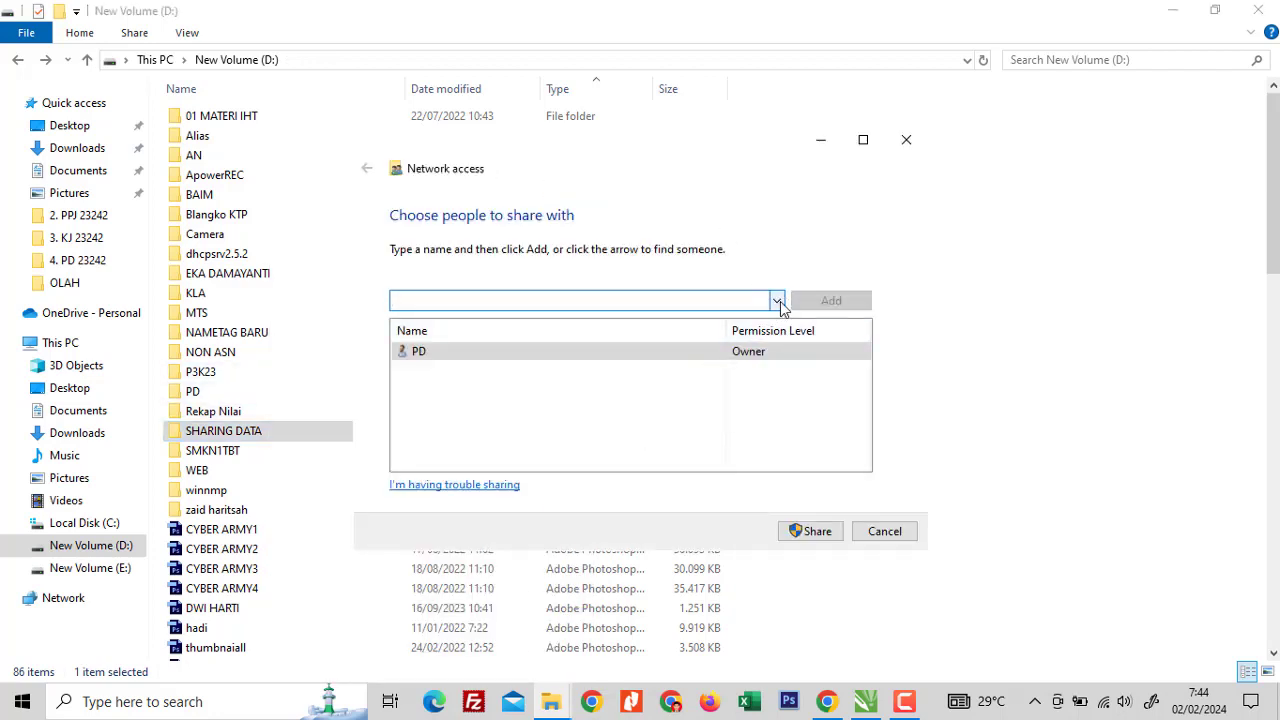
left_click(777, 301)
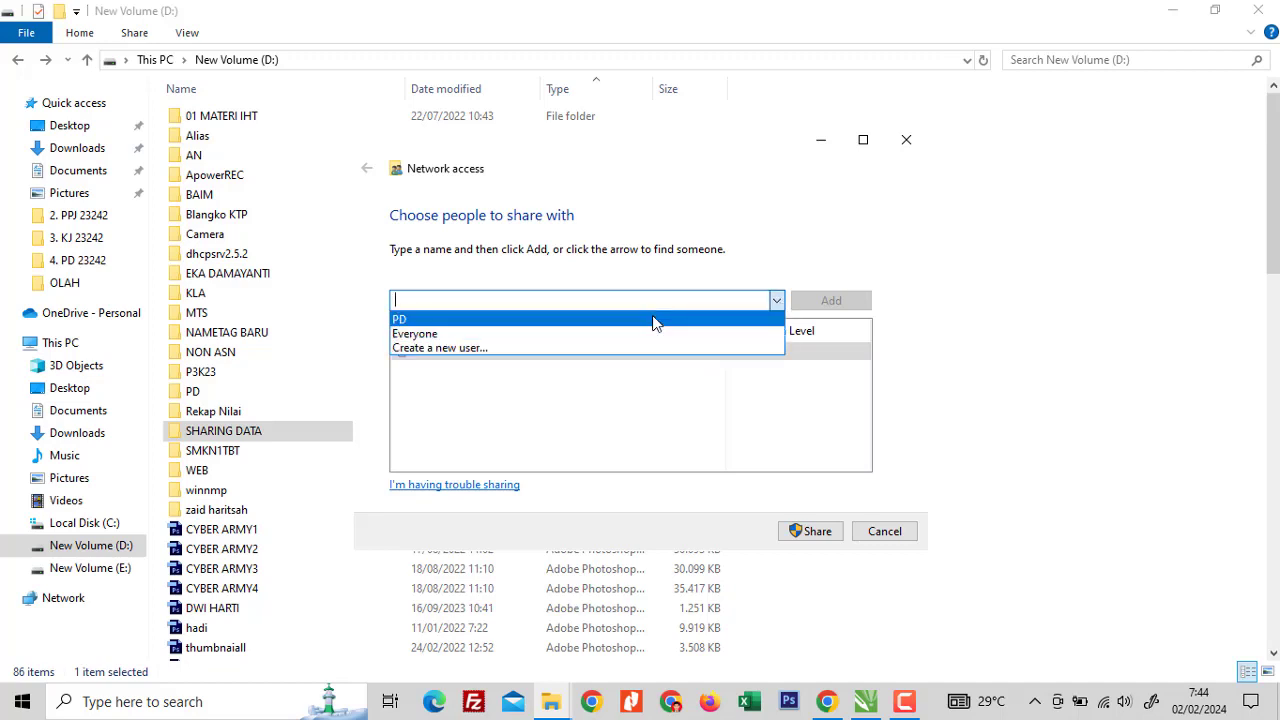
left_click(640, 334)
left_click(807, 298)
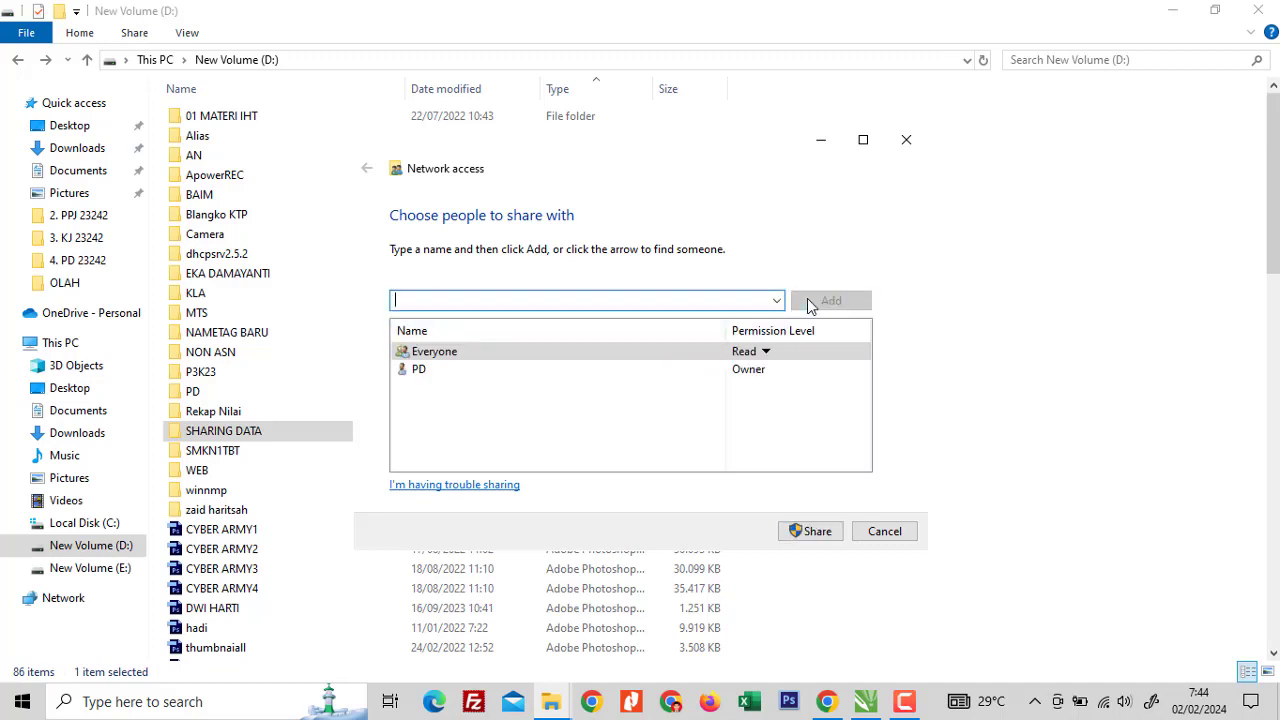
- Give Everyone the Read permission level, then share the SHARING DATA folder and finish the network access wizard
left_click(765, 354)
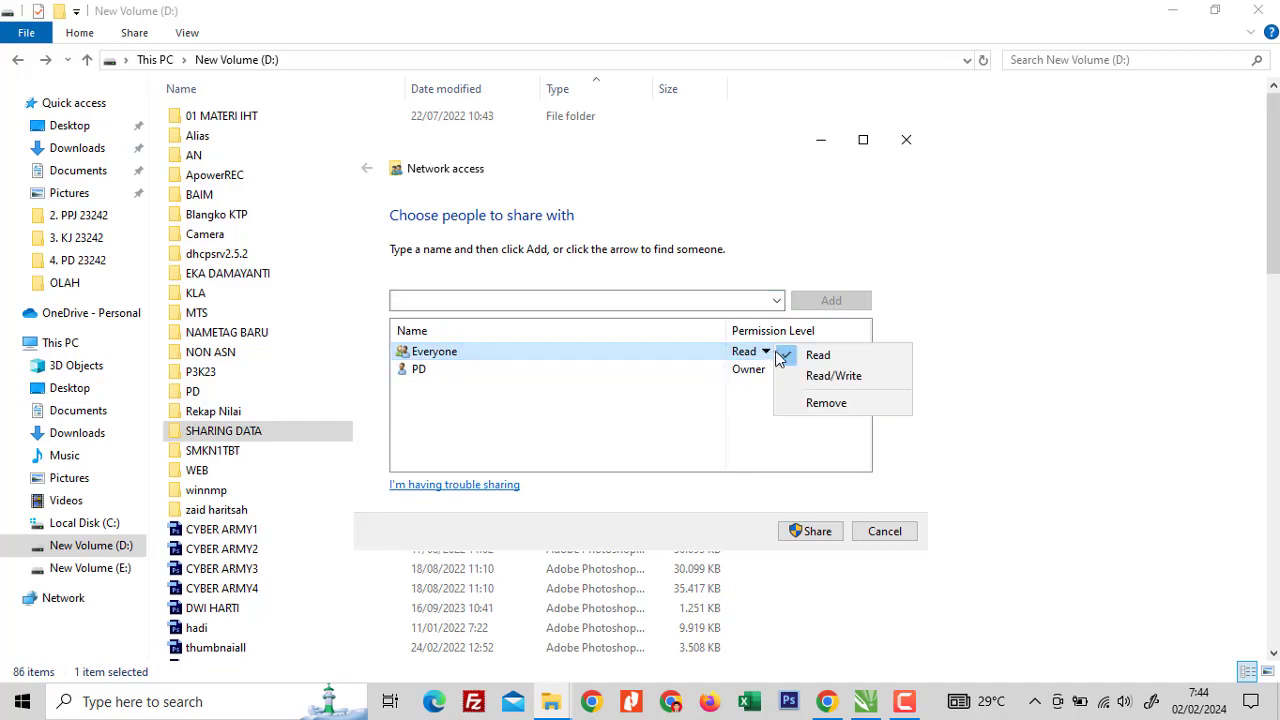
left_click(780, 355)
left_click(763, 353)
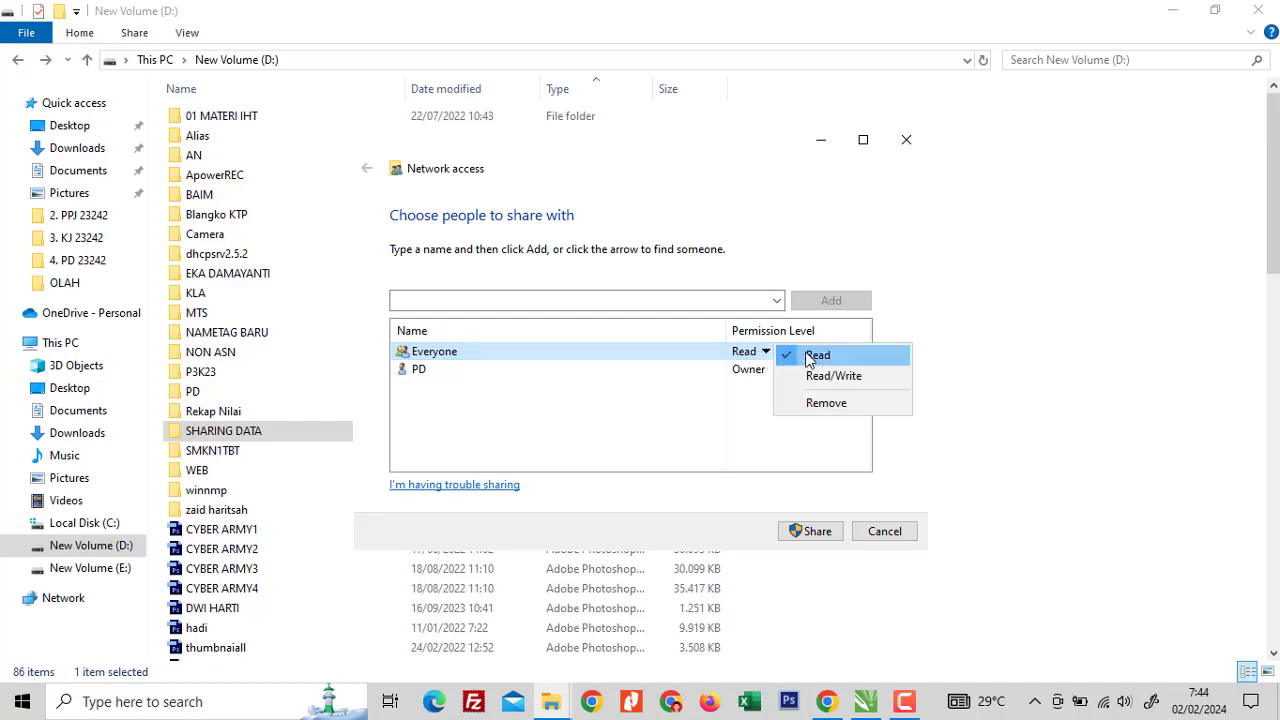
left_click(806, 354)
left_click(765, 353)
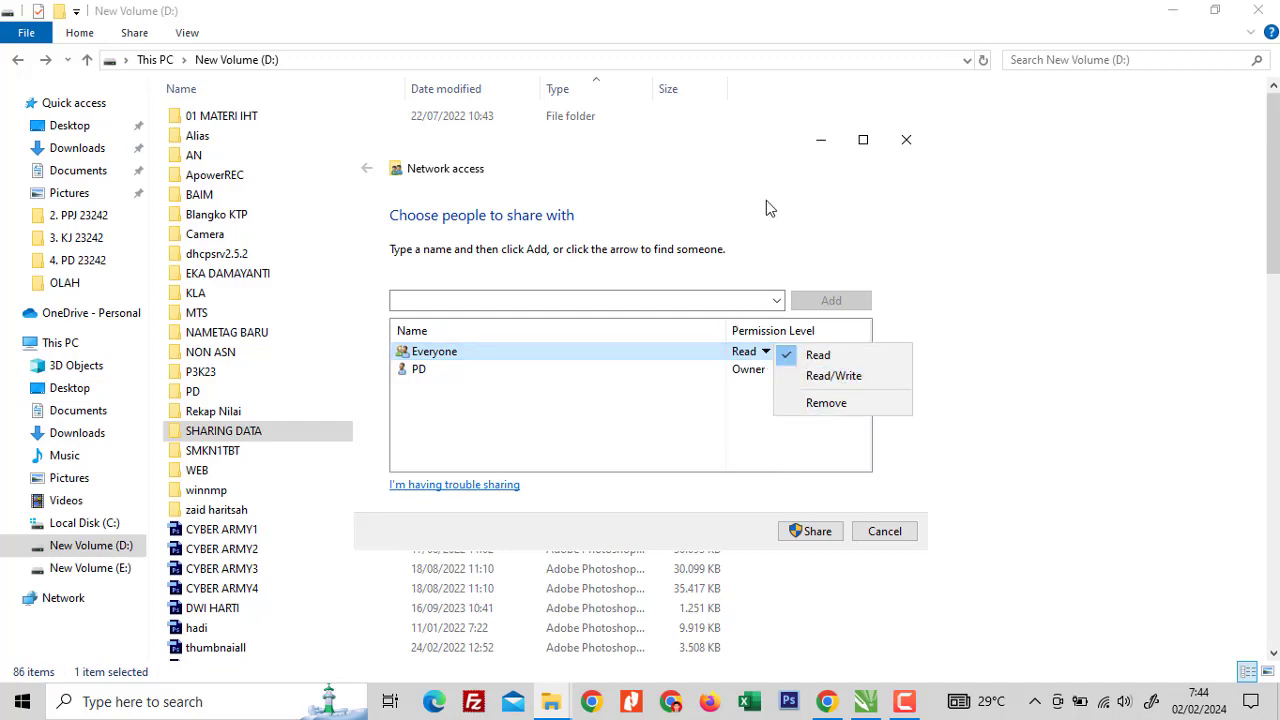
left_click(783, 256)
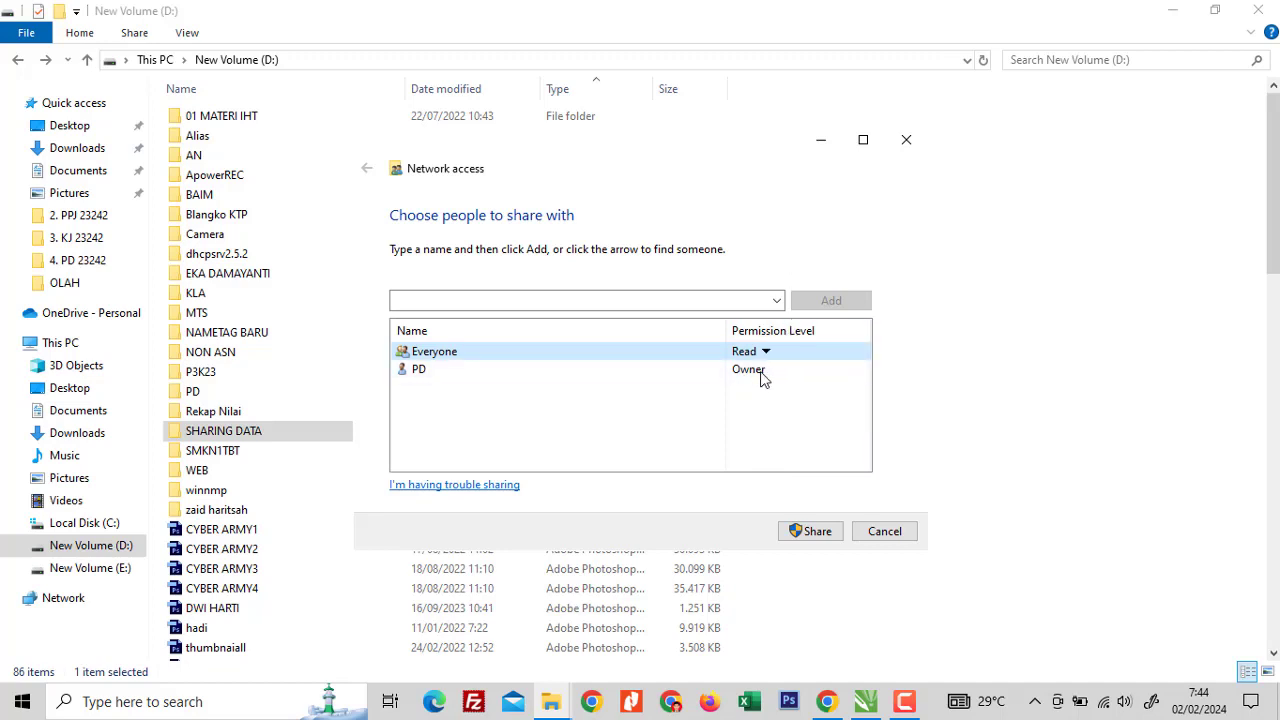
left_click(817, 537)
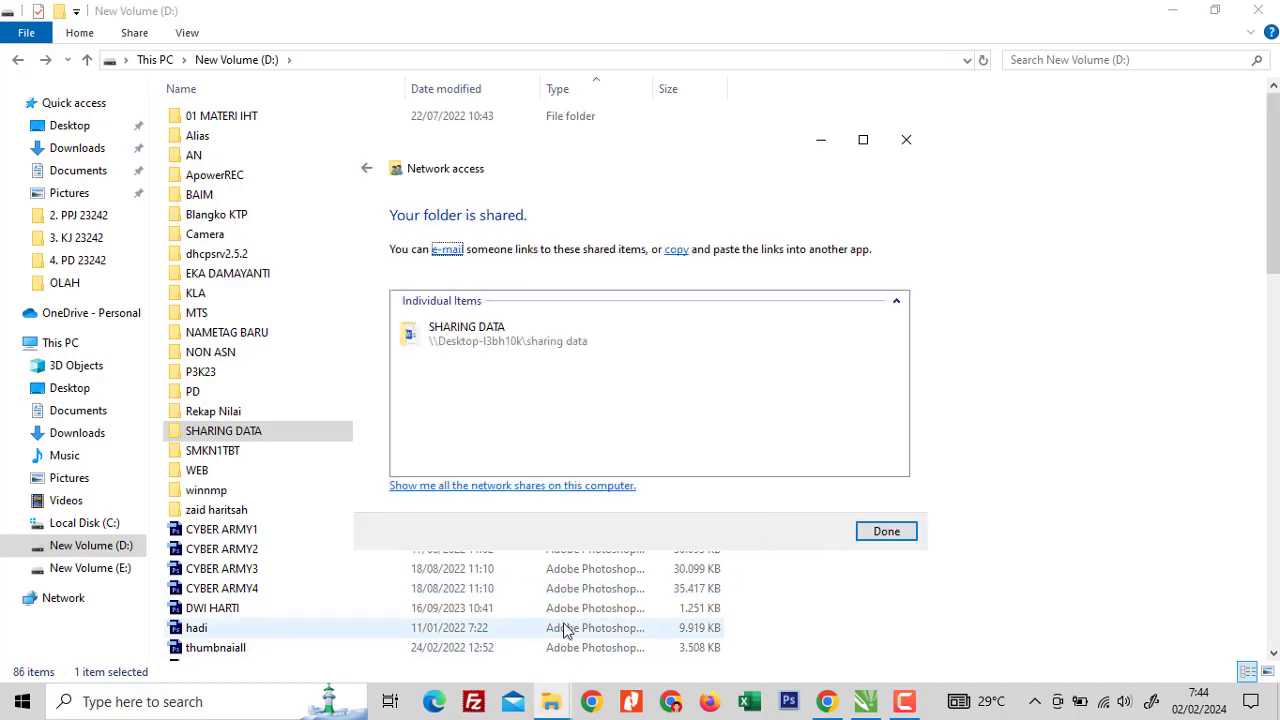
left_click(888, 532)
scroll(1215, 165, "down", 2)
scroll(1216, 145, "up", 2)
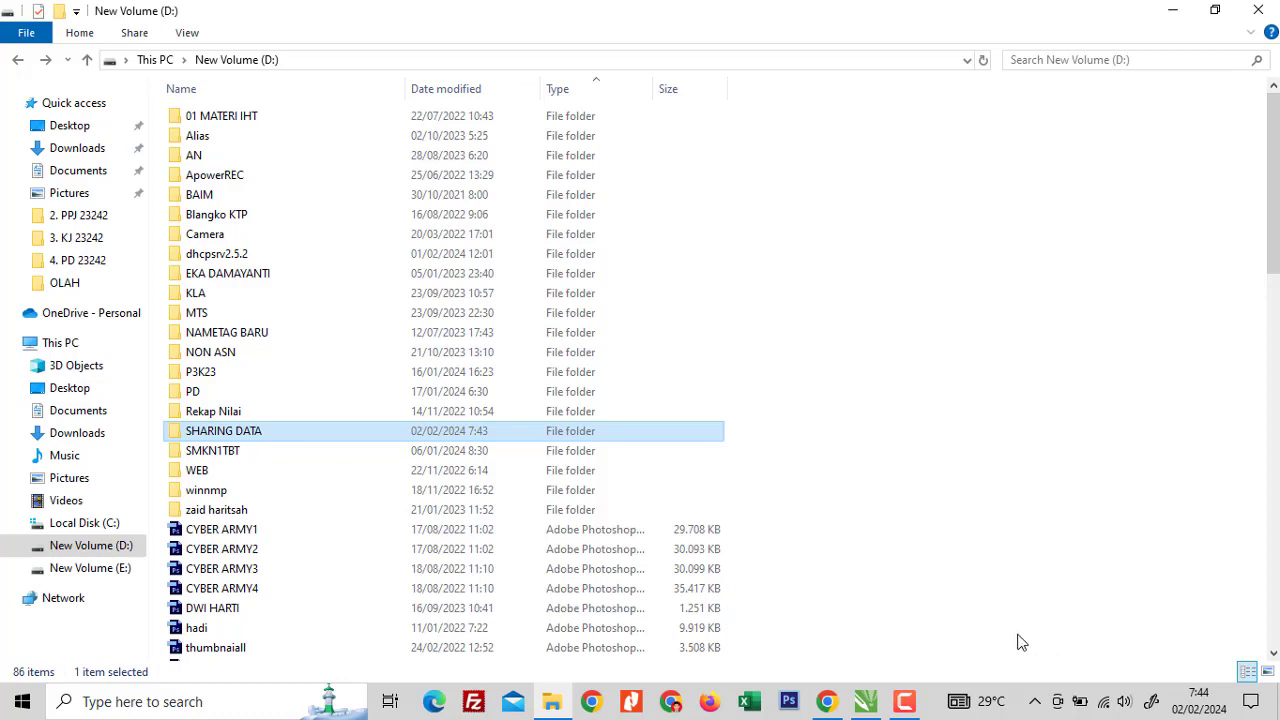
left_click_drag(1275, 163, 1263, 167)
scroll(1125, 110, "down", 3)
scroll(1125, 130, "up", 3)
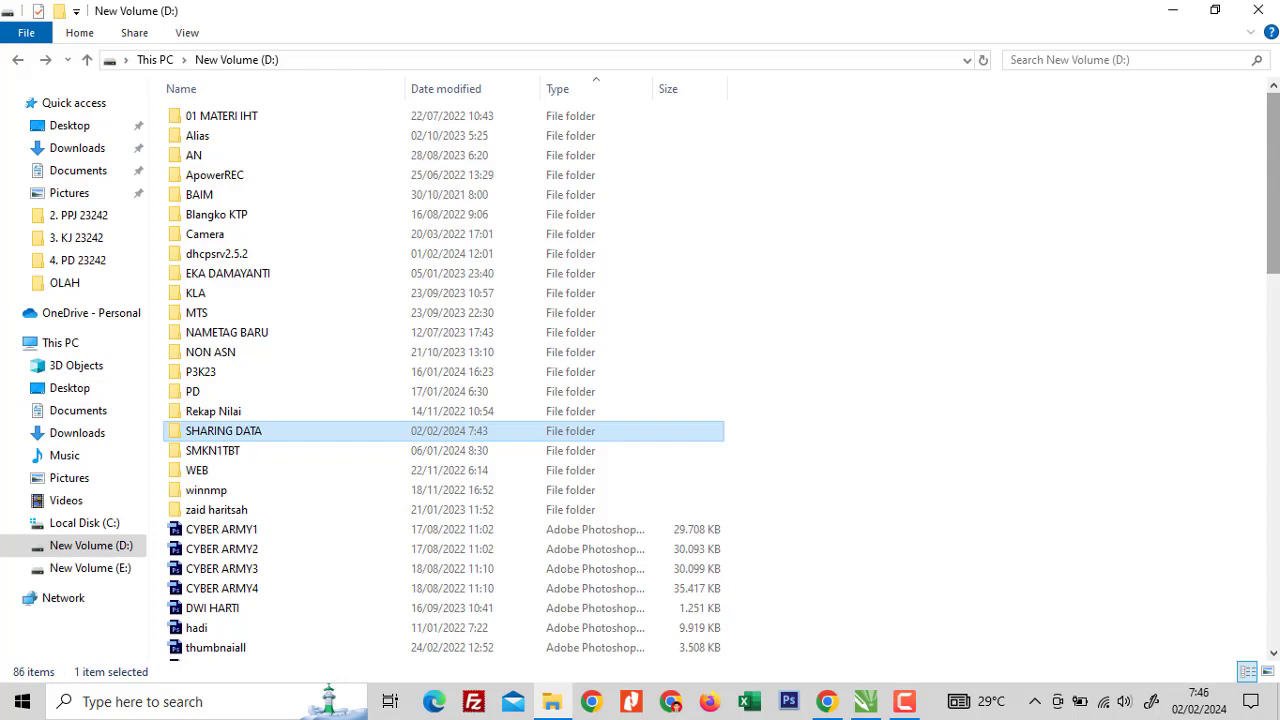
scroll(1090, 160, "down", 13)
scroll(1090, 160, "up", 11)
scroll(1090, 160, "up", 1)
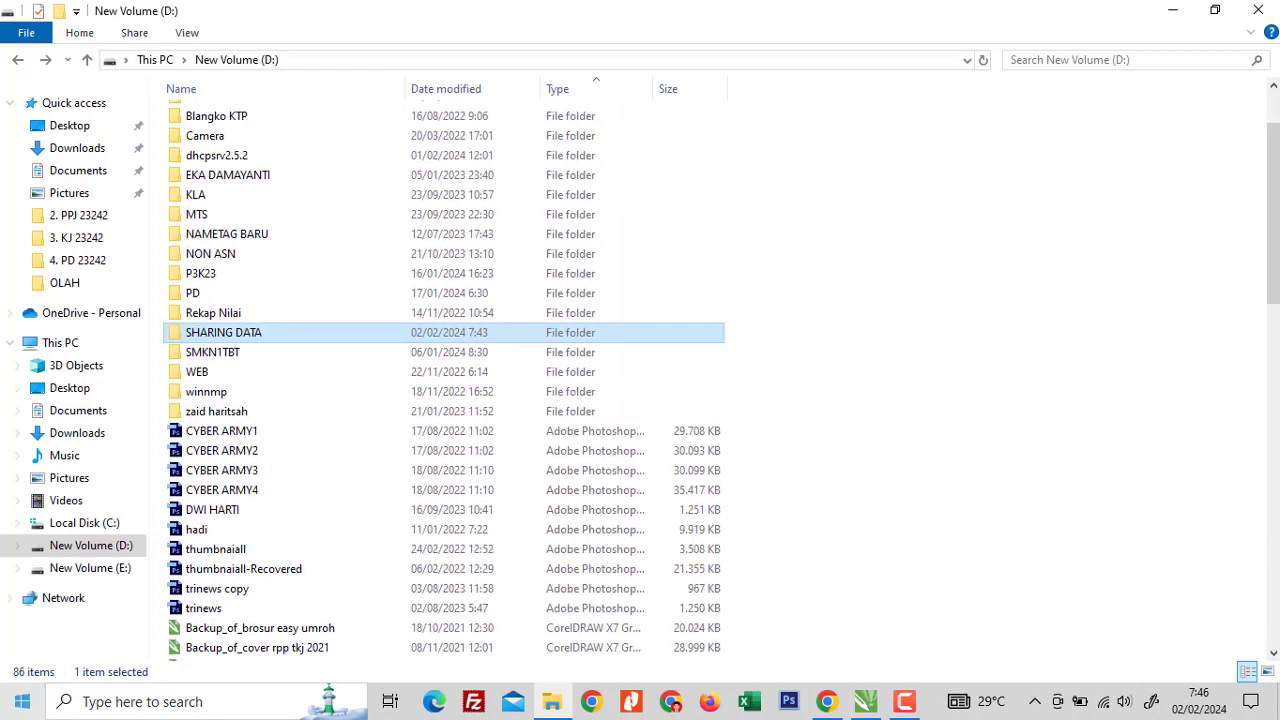
- In Control Panel, open the Windows Defender Firewall on/off settings and confirm the firewall as turned off for private and public networks
left_click(170, 705)
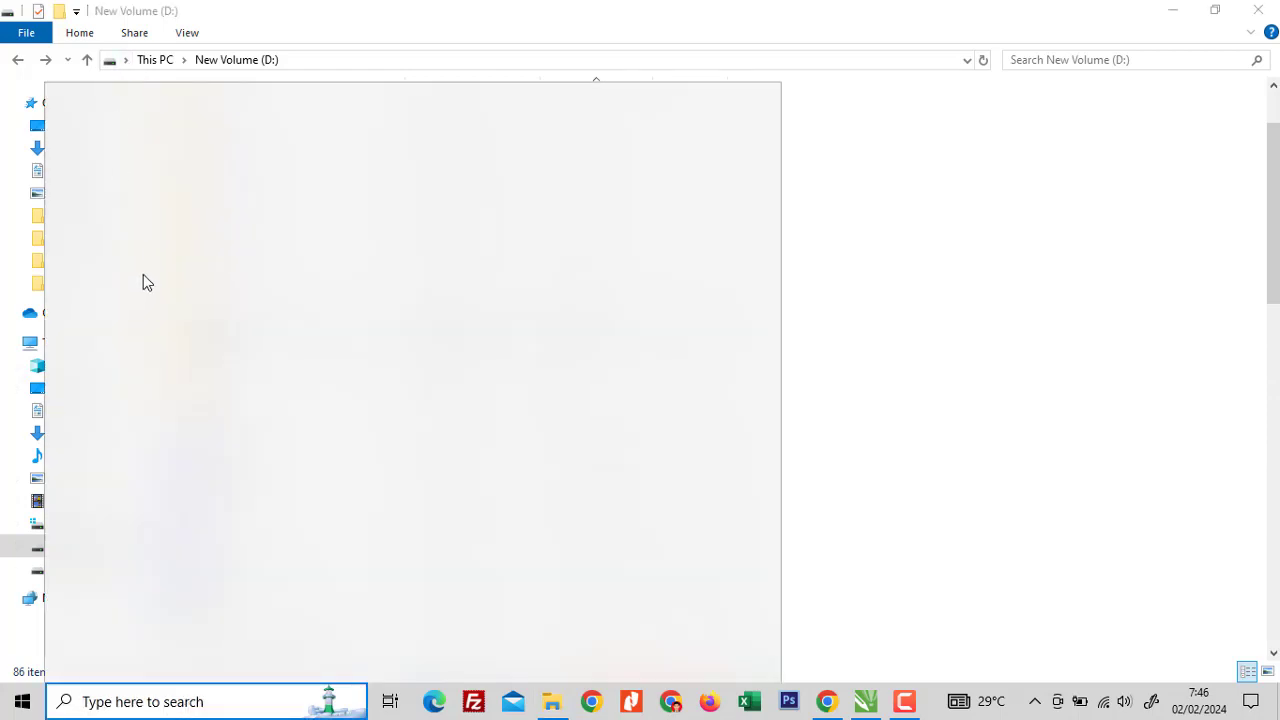
left_click(175, 399)
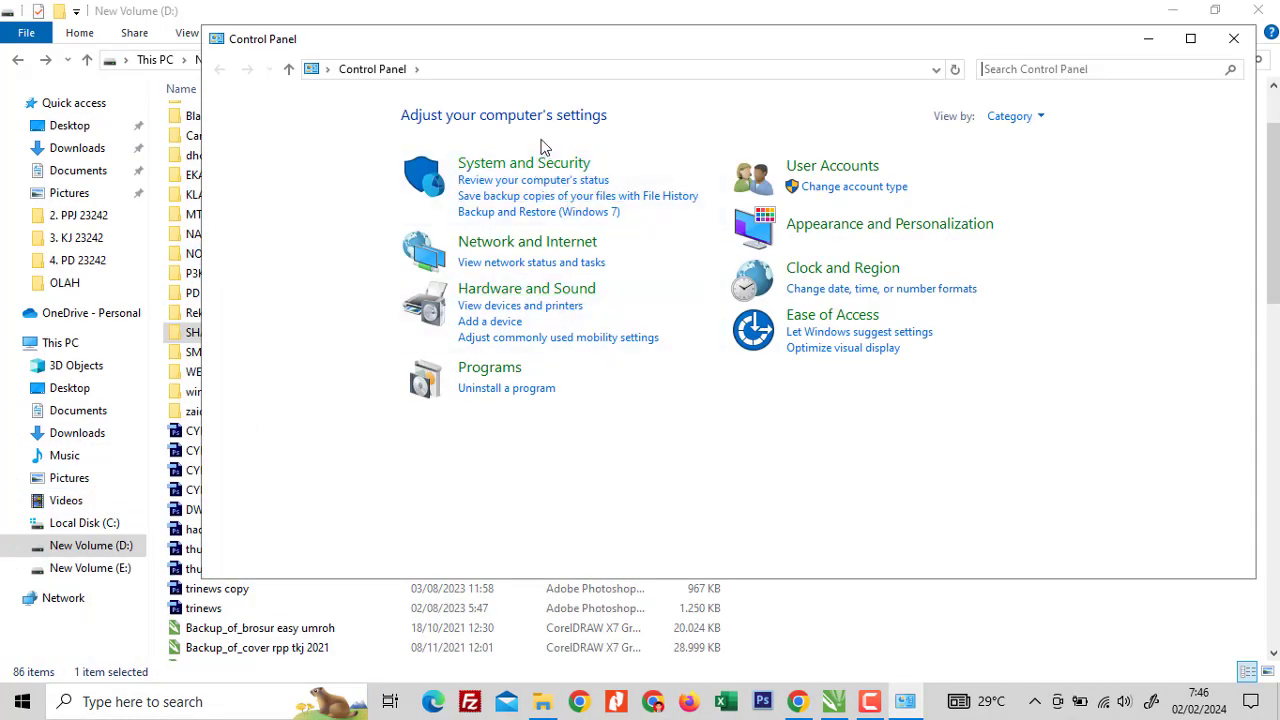
left_click(510, 243)
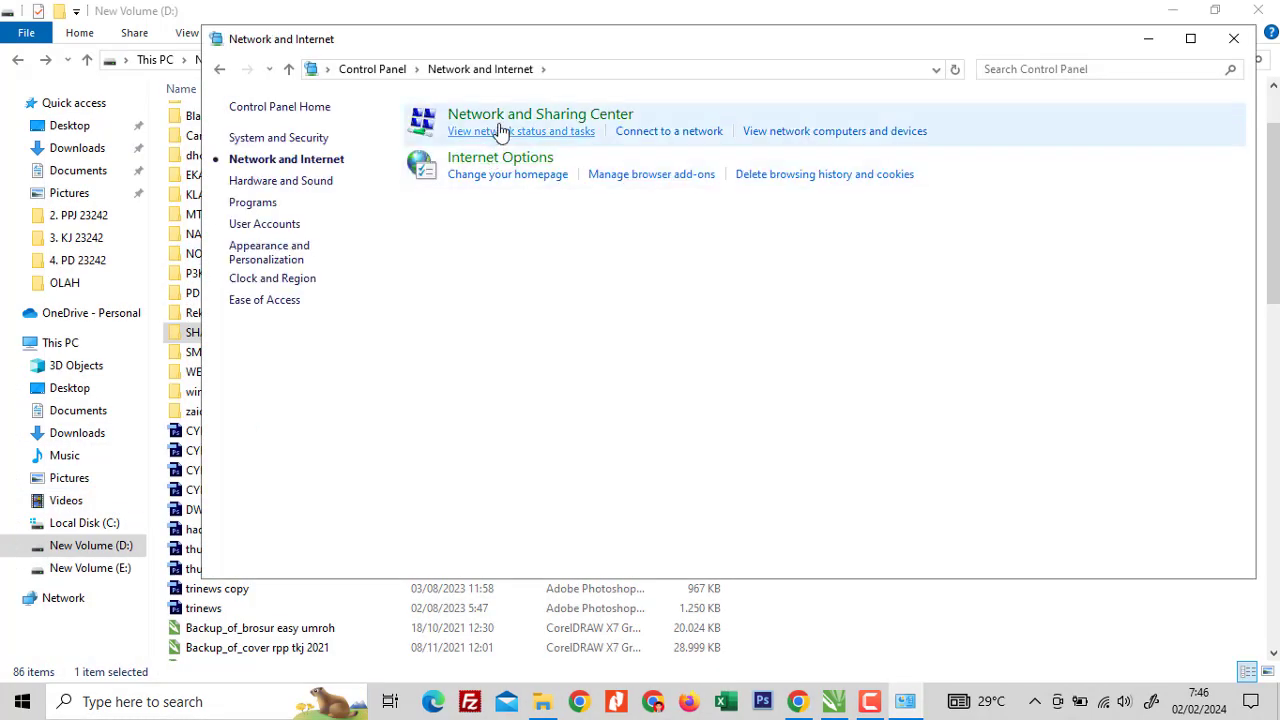
left_click(220, 69)
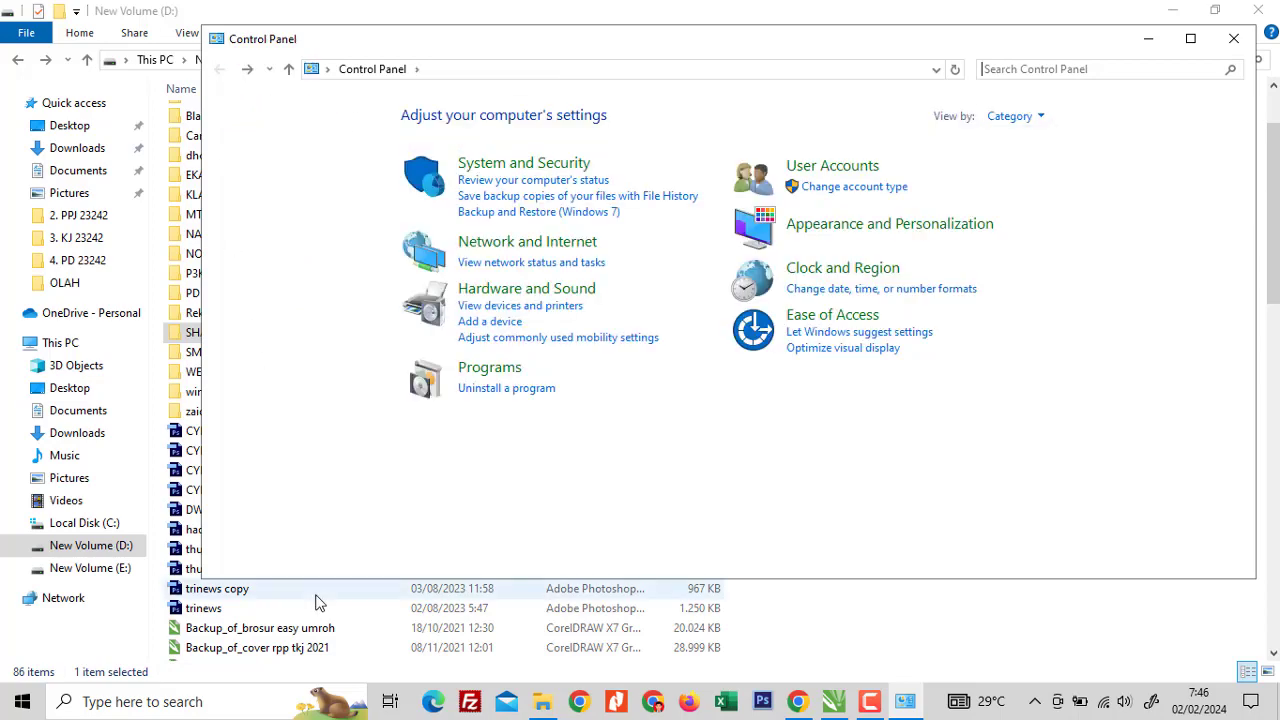
left_click(541, 164)
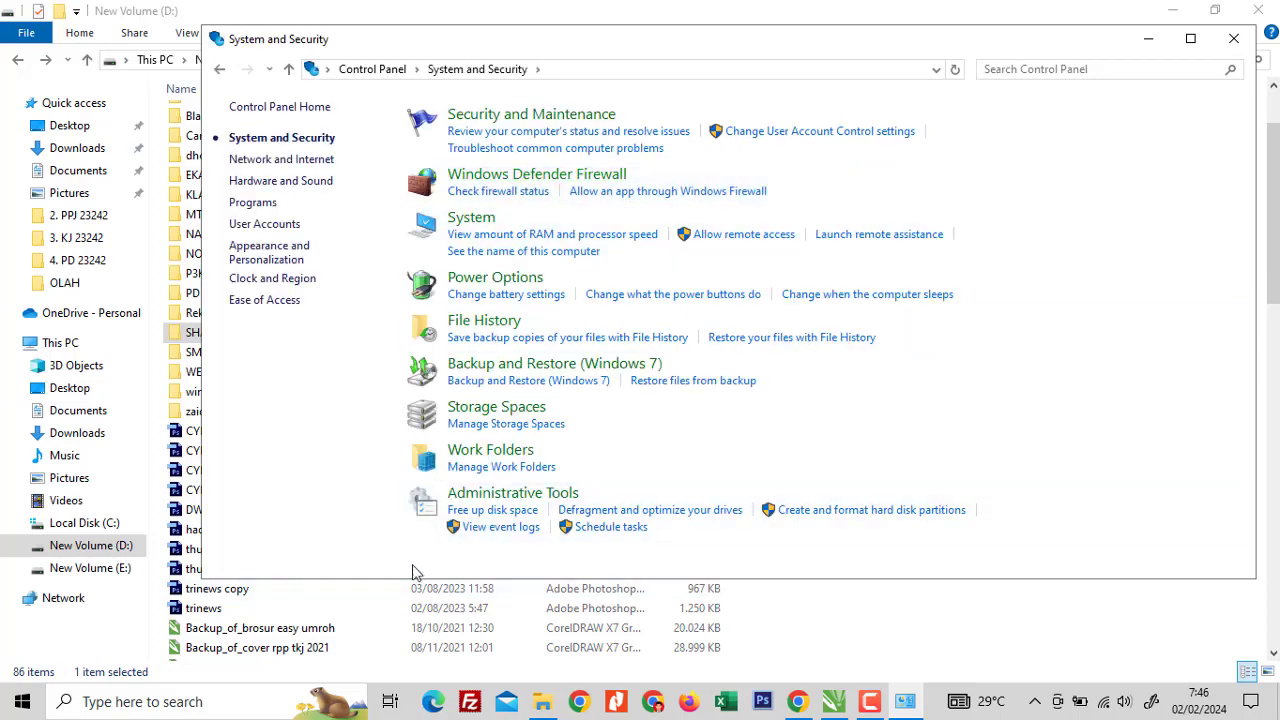
left_click(529, 182)
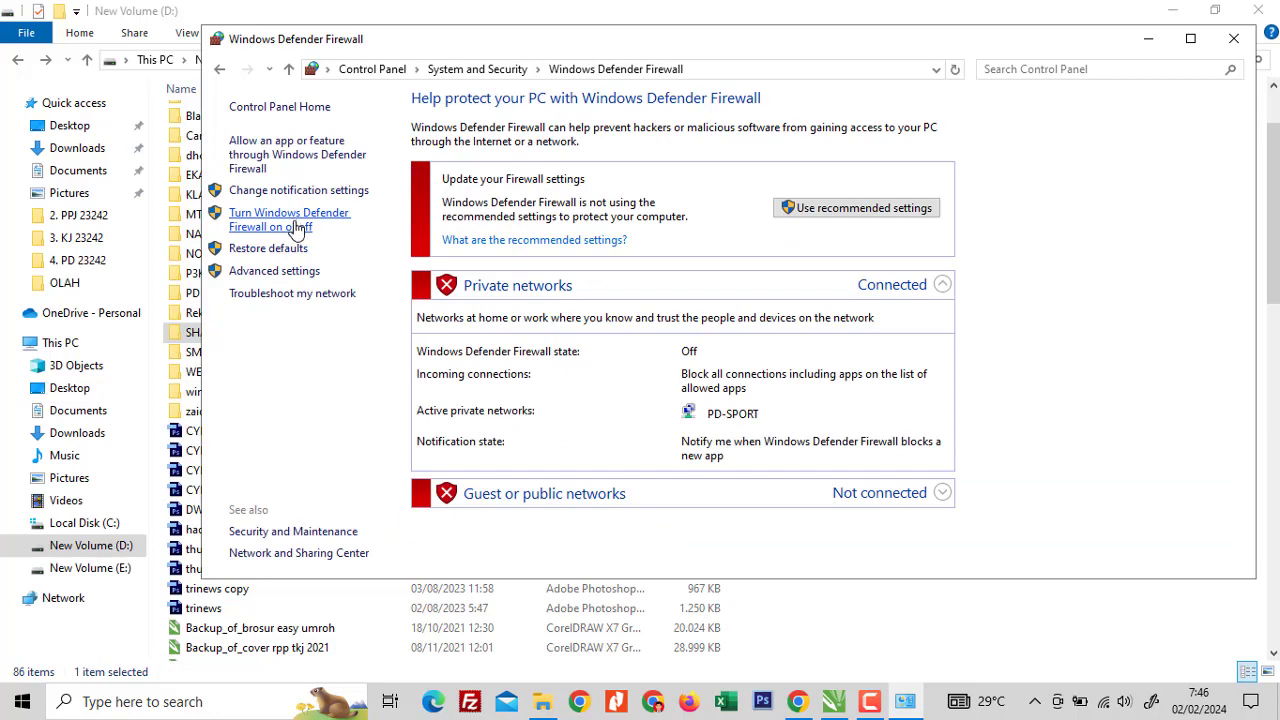
left_click(297, 229)
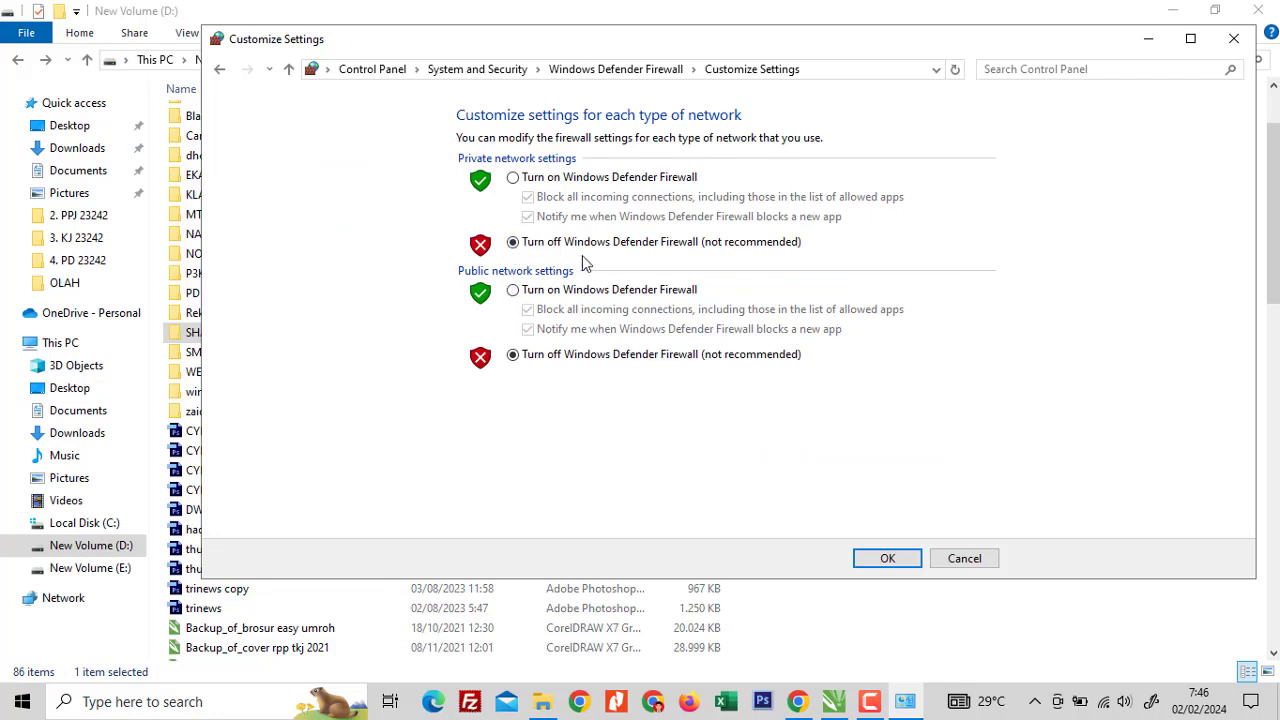
left_click(886, 561)
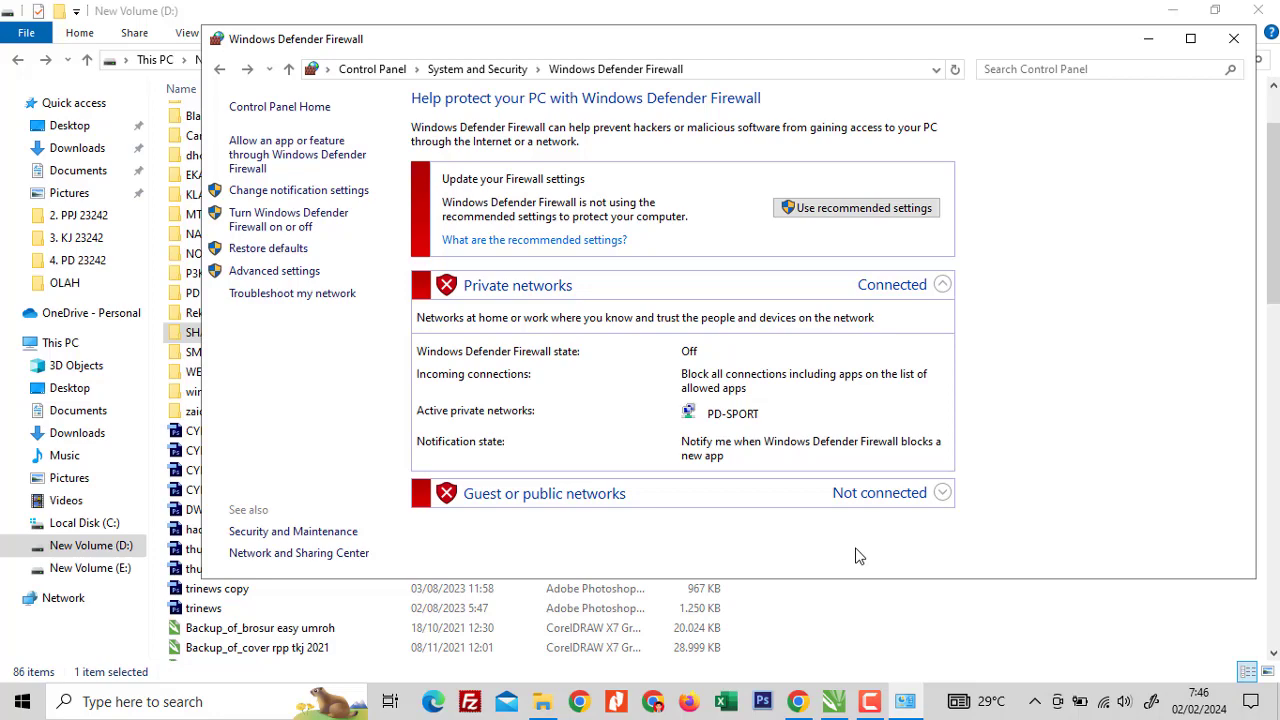
mouse_move(542, 701)
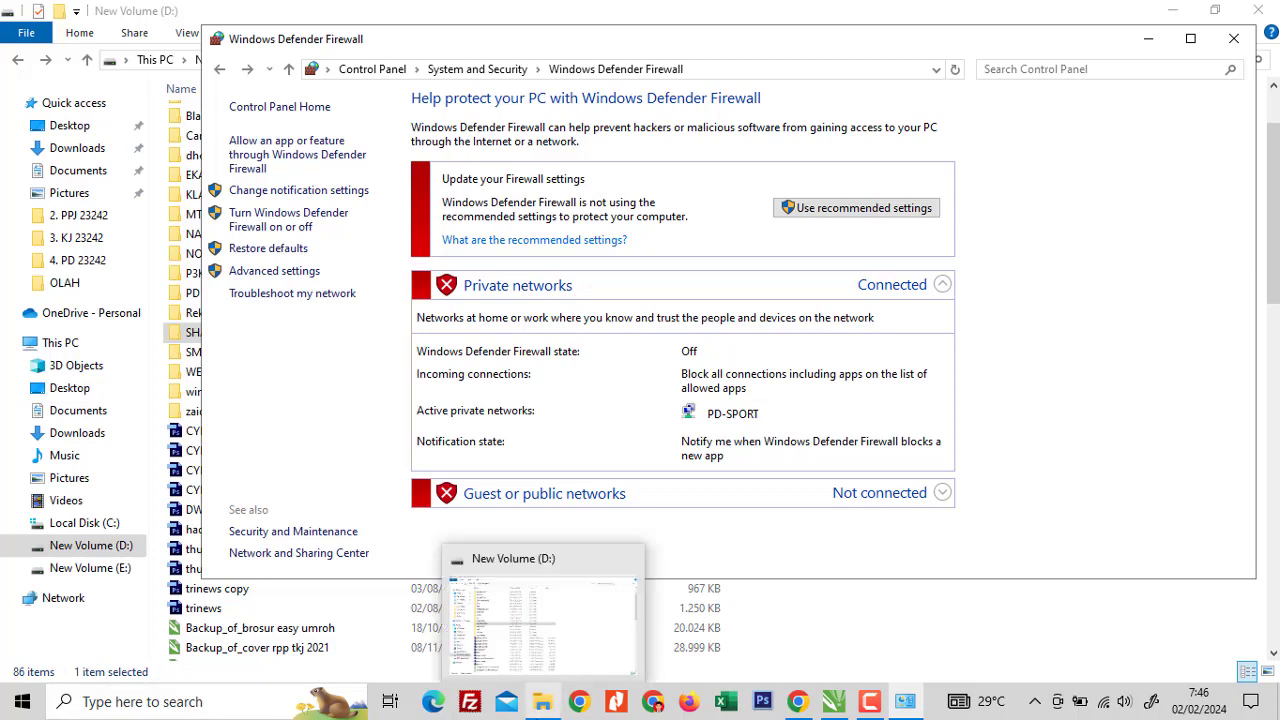
left_click(270, 703)
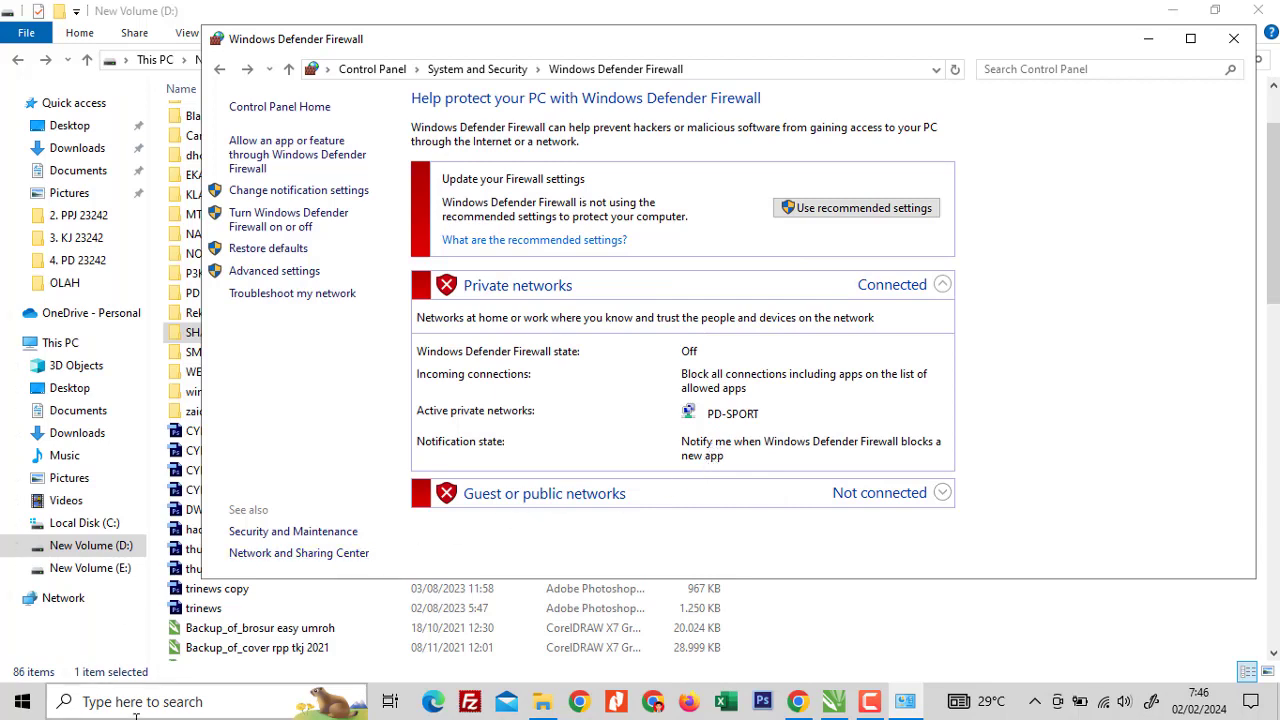
key("super+r")
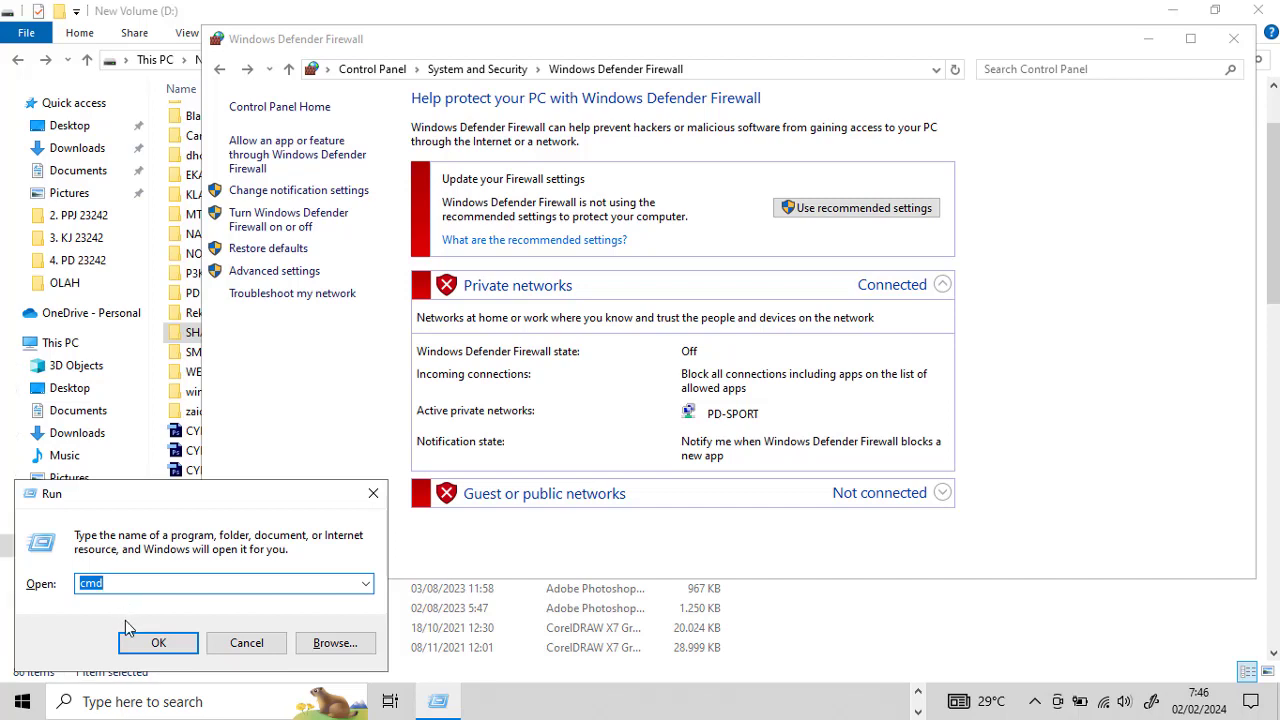
left_click(372, 494)
- Enter the network path \\192.168.10.1 in the Run dialog to access the shared computer
key("super+r")
type("\\\\")
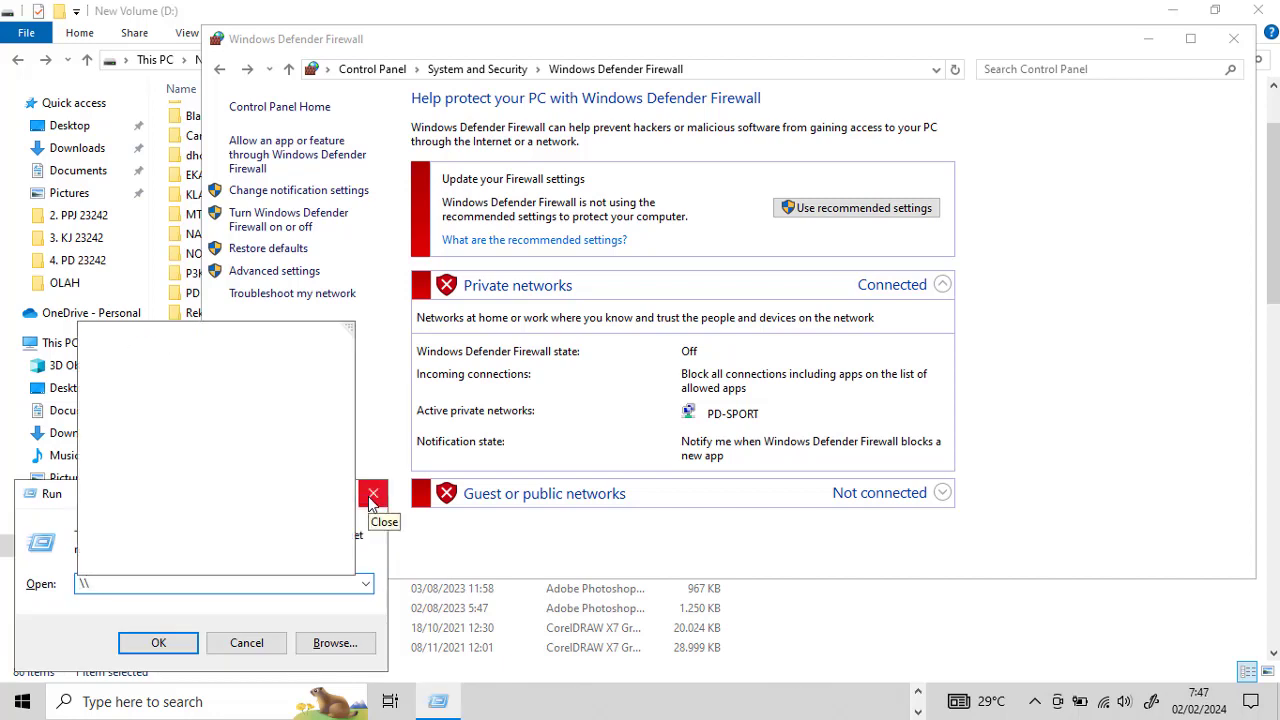
type("1")
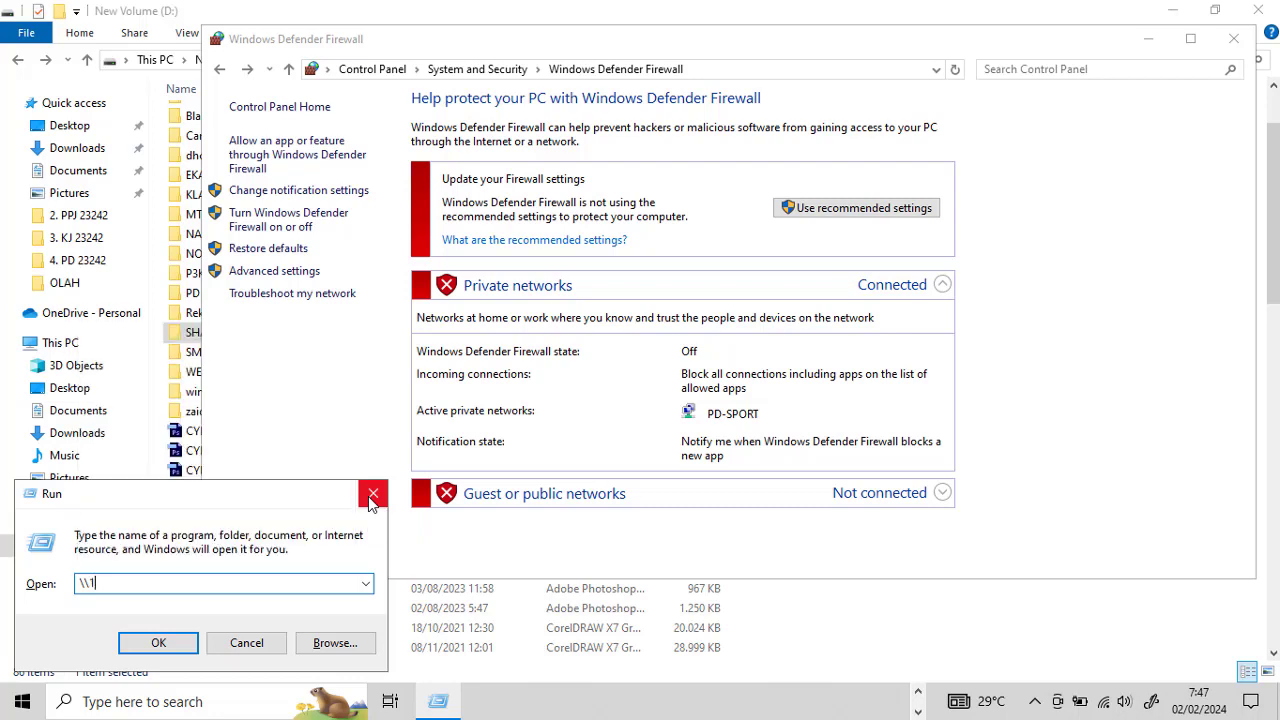
type("92.168.10.1")
left_click(172, 648)
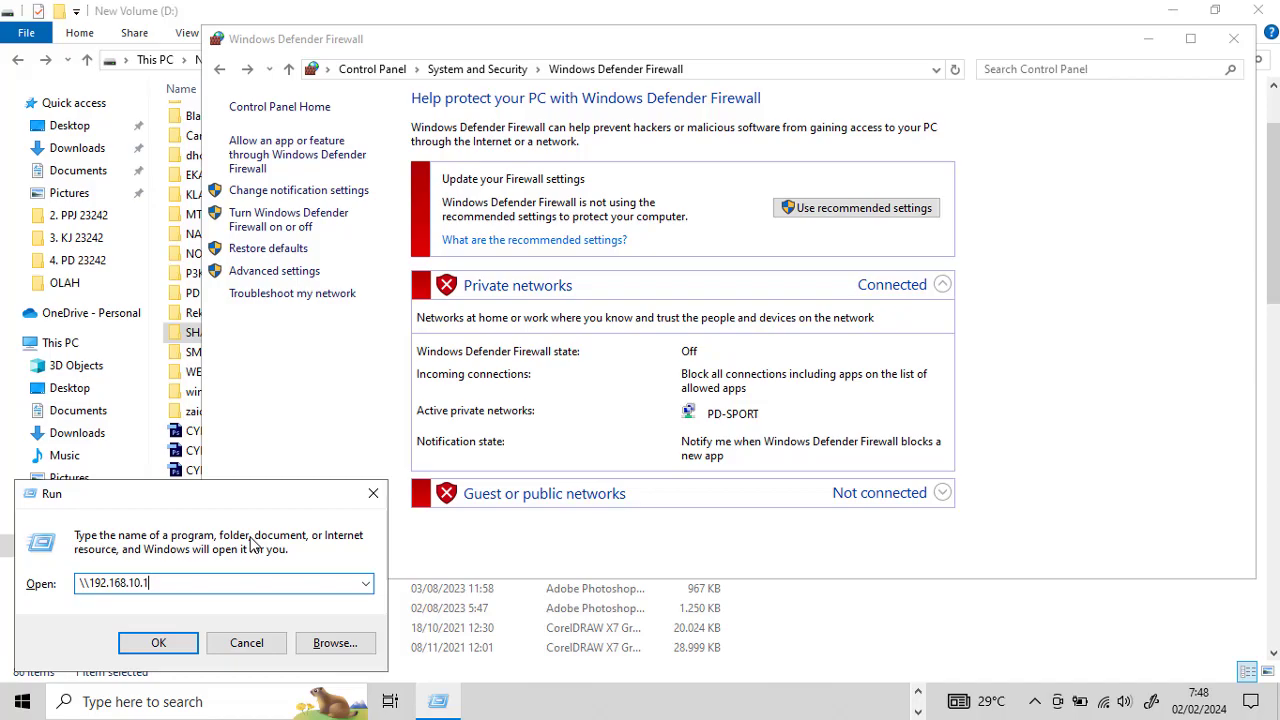
mouse_move(438, 700)
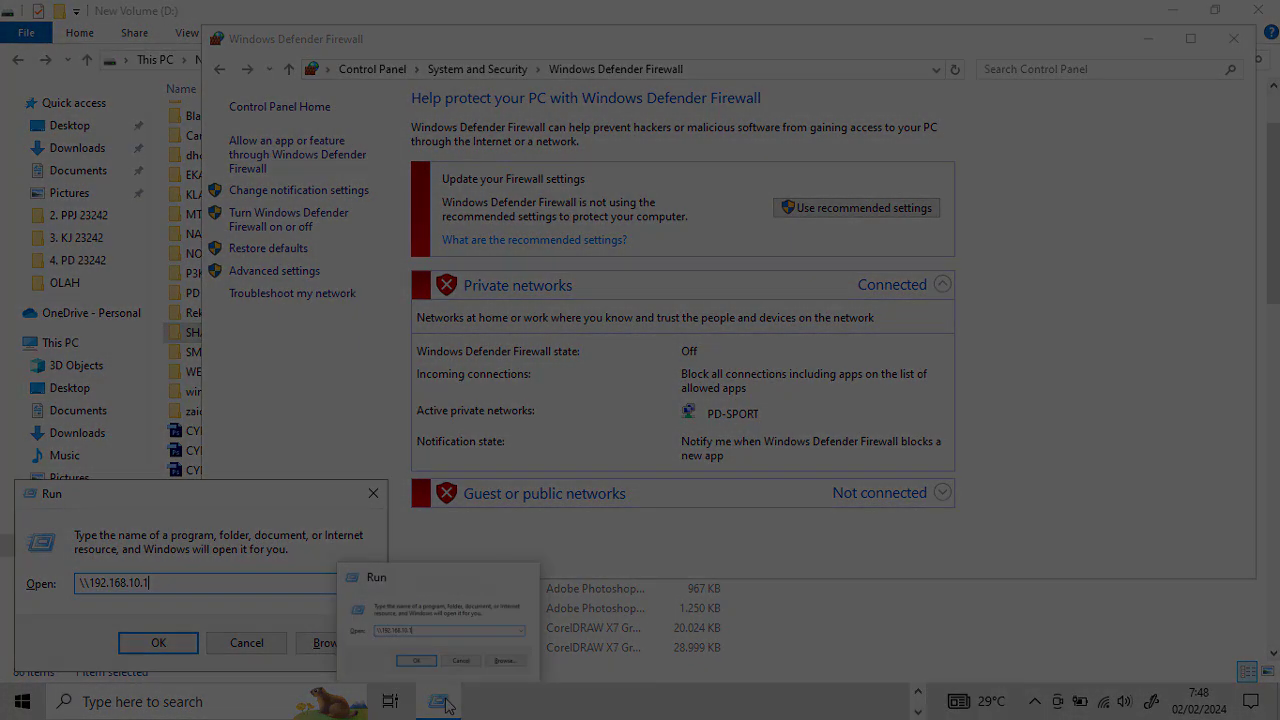